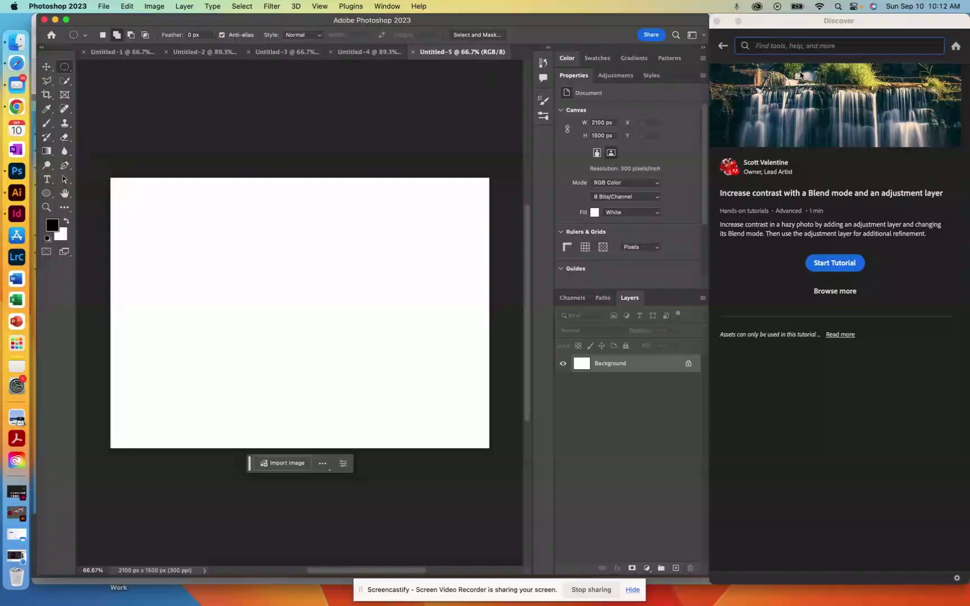
- Start the 'Increase contrast with a Blend mode and an adjustment layer' tutorial from the Discover panel
{"action": "left_click", "coordinate": [835, 263]}
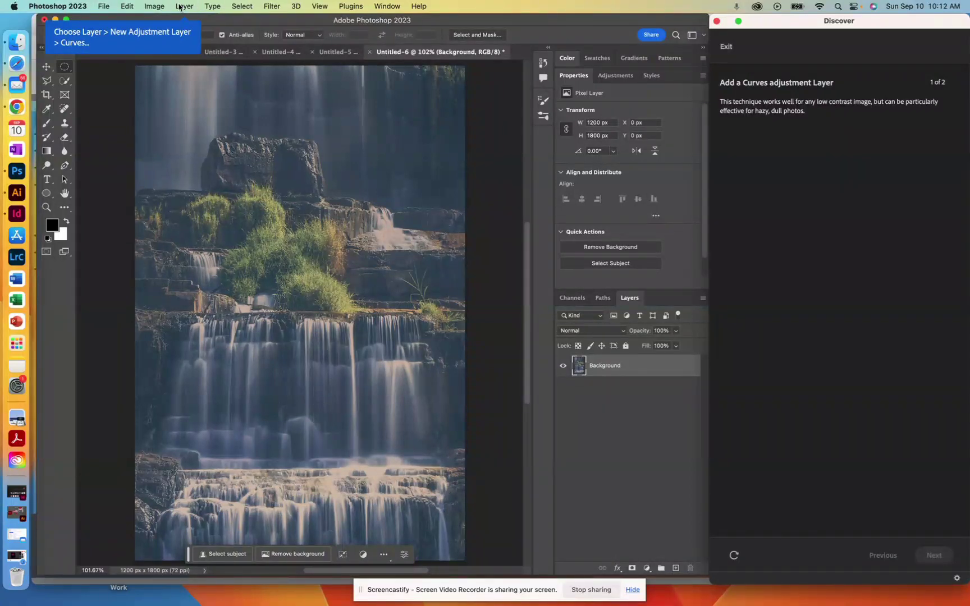
- Create a default Curves 1 adjustment layer above the Background from Layer > New Adjustment Layer
{"action": "left_click", "coordinate": [181, 6]}
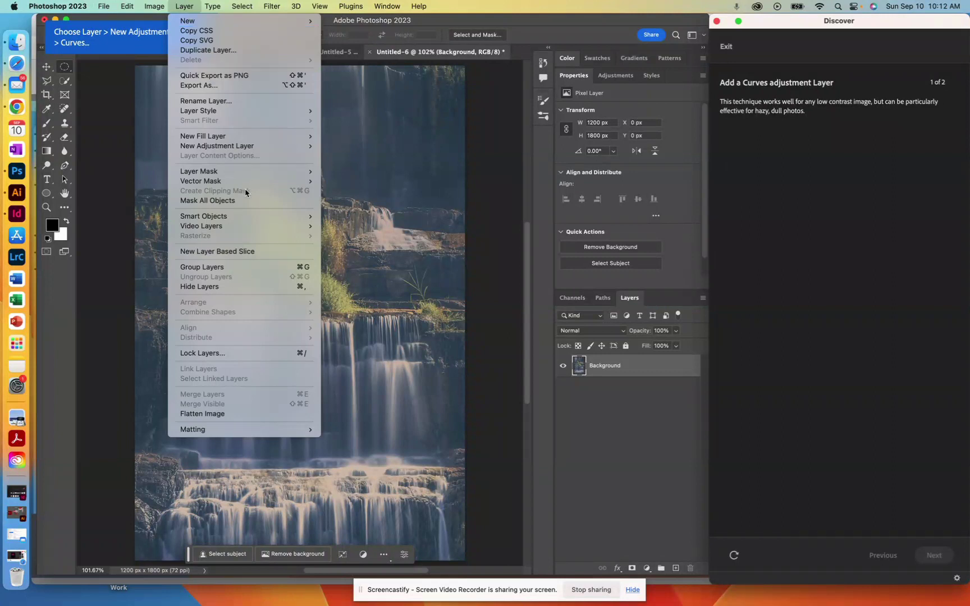
{"action": "mouse_move", "coordinate": [239, 148]}
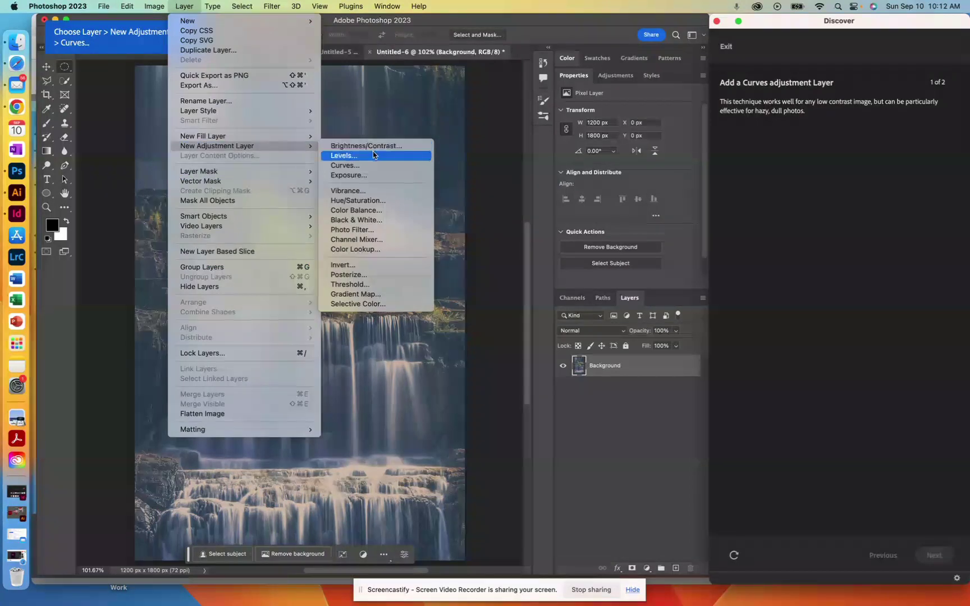
{"action": "left_click", "coordinate": [373, 168]}
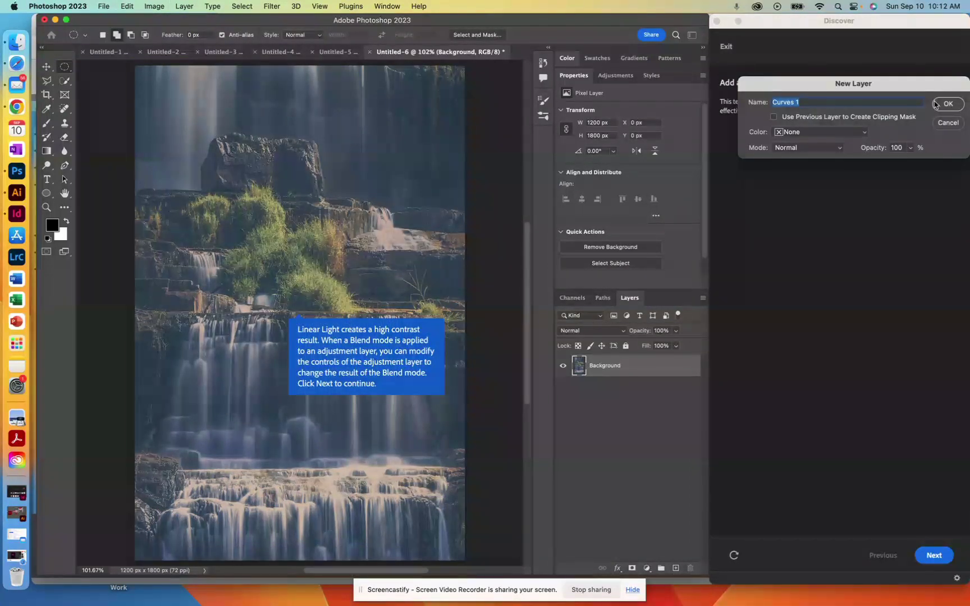
{"action": "left_click", "coordinate": [948, 104]}
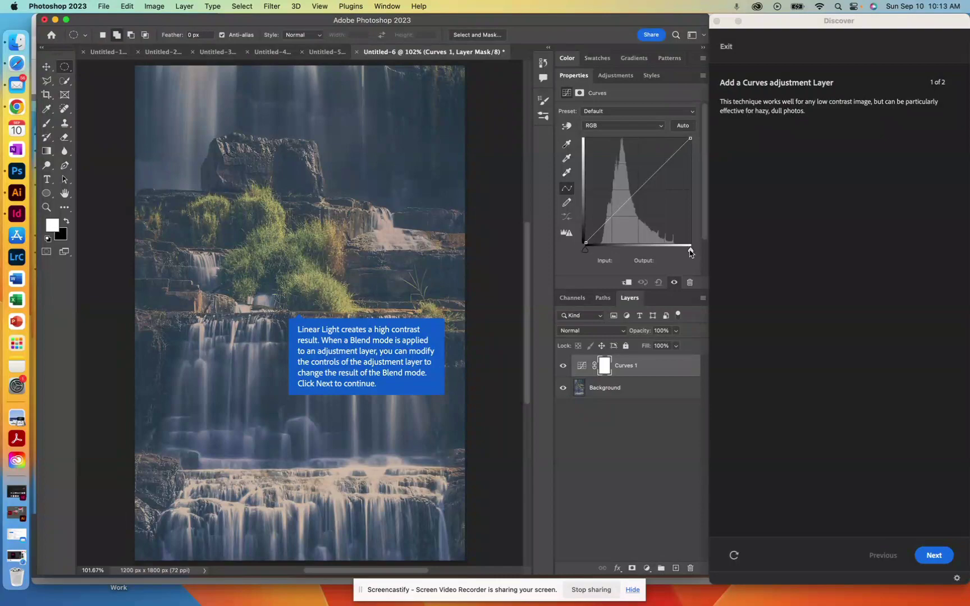
- Try different Curves black and white points, settling near black 36 and white 210
{"action": "left_click_drag", "start_coordinate": [690, 251], "coordinate": [631, 252]}
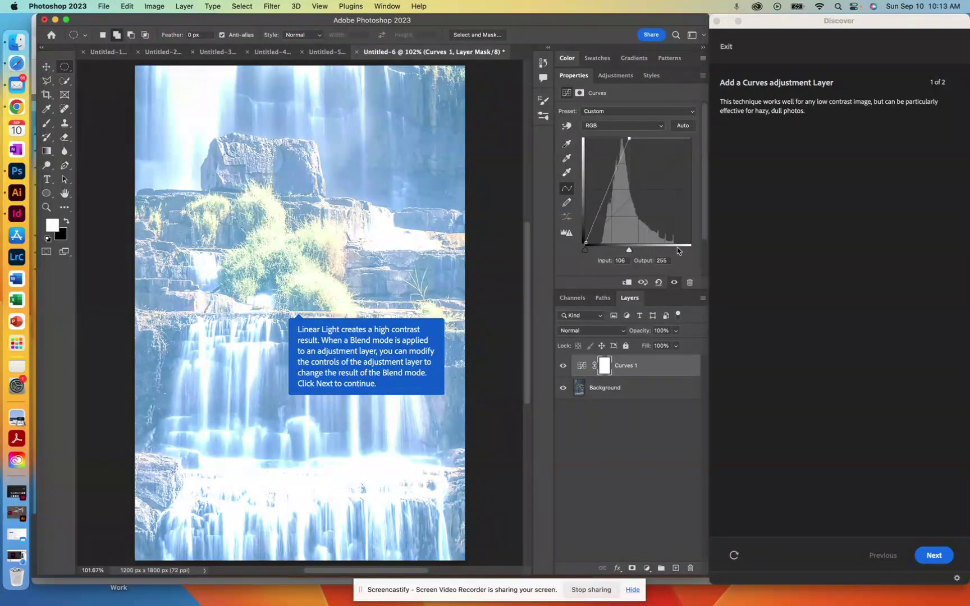
{"action": "left_click_drag", "start_coordinate": [629, 250], "coordinate": [700, 254]}
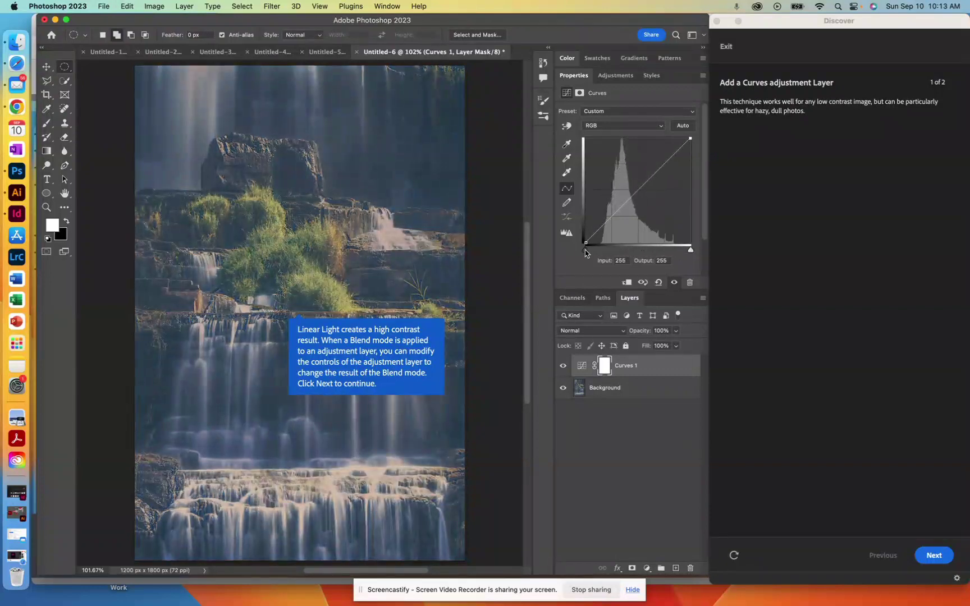
{"action": "left_click_drag", "start_coordinate": [586, 250], "coordinate": [645, 247]}
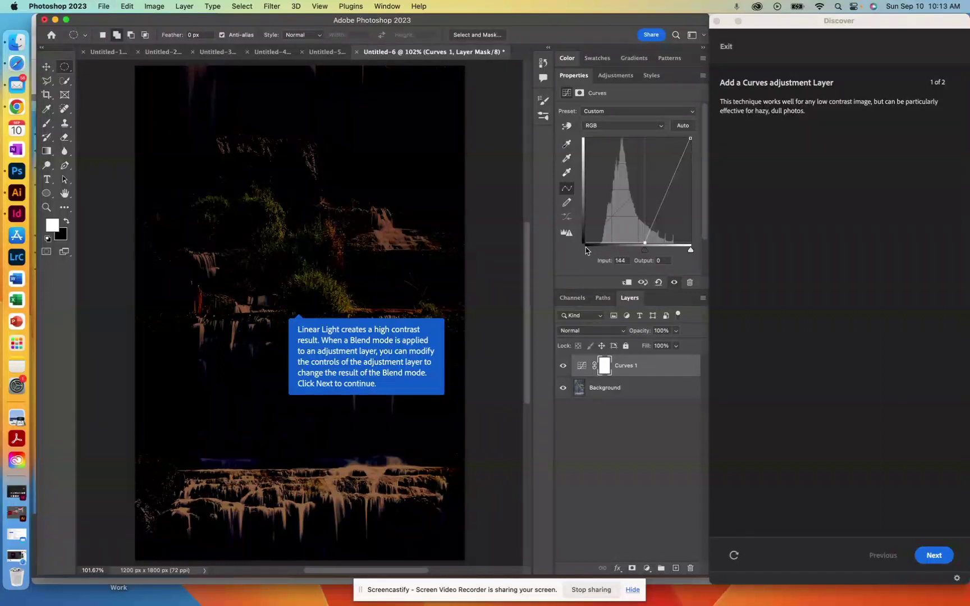
{"action": "left_click_drag", "start_coordinate": [644, 249], "coordinate": [586, 247]}
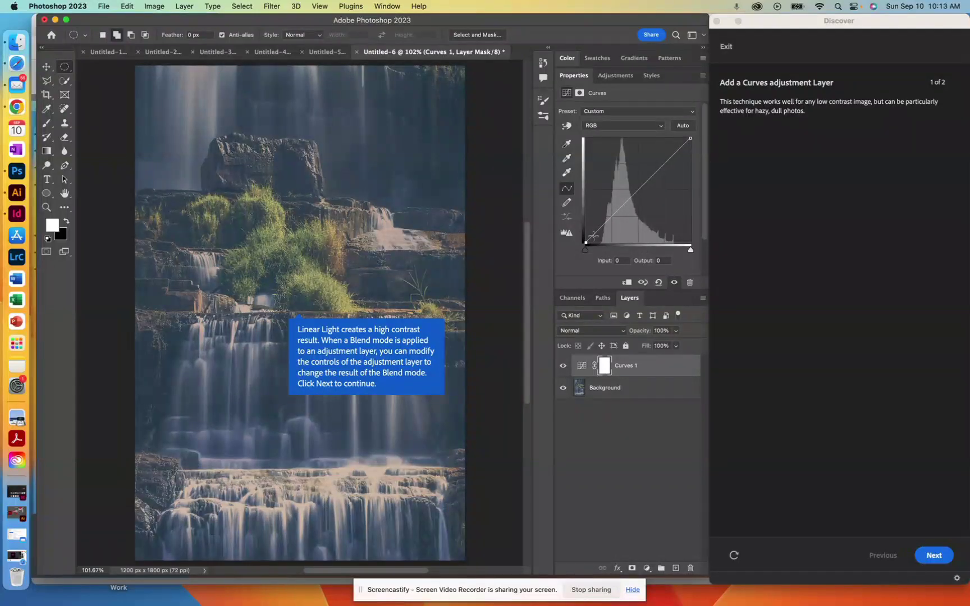
{"action": "left_click_drag", "start_coordinate": [585, 247], "coordinate": [600, 247]}
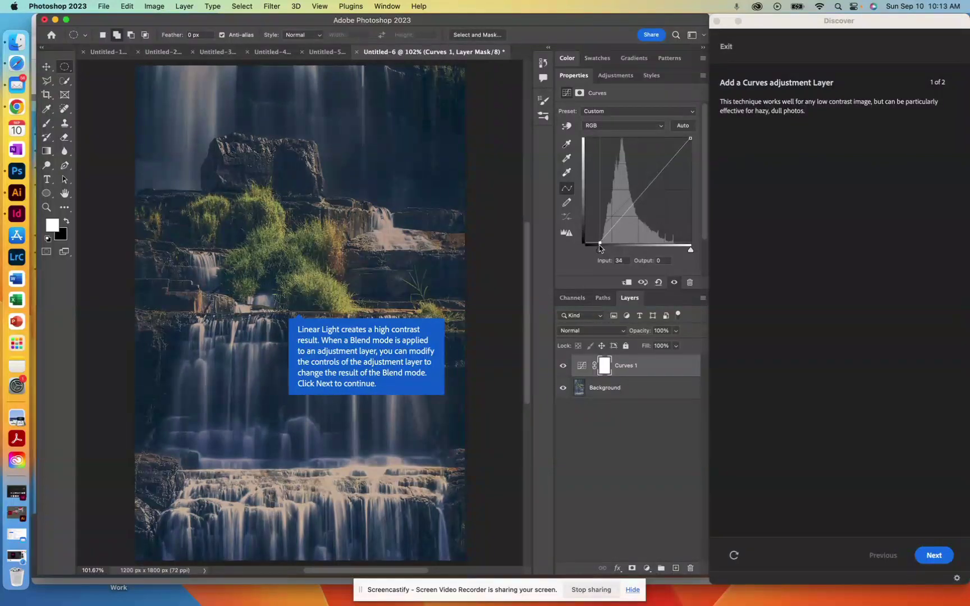
{"action": "left_click_drag", "start_coordinate": [691, 138], "coordinate": [672, 137]}
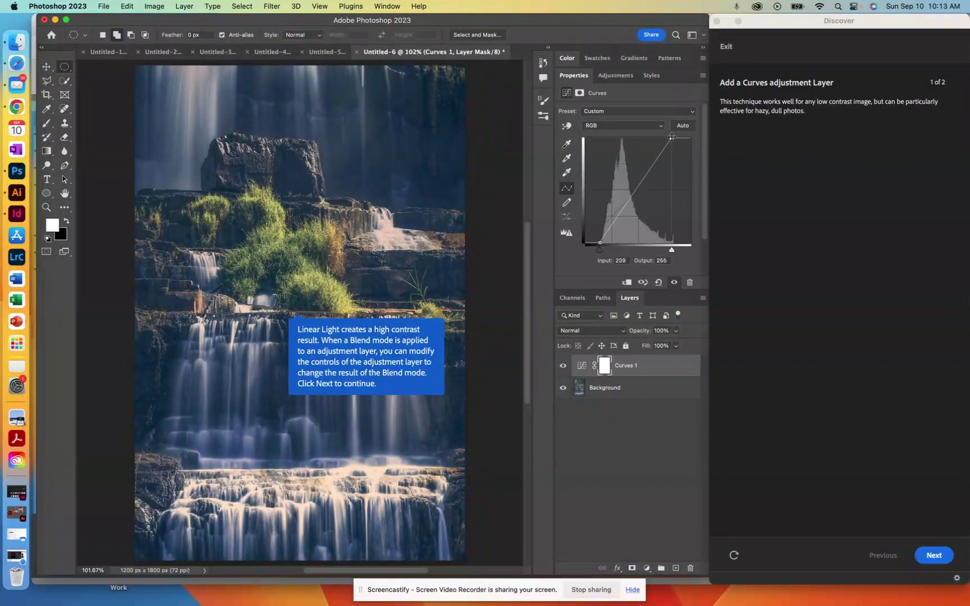
- Compare the adjustment against the original, then return the black point to 0 and white to 255
{"action": "left_click", "coordinate": [564, 367]}
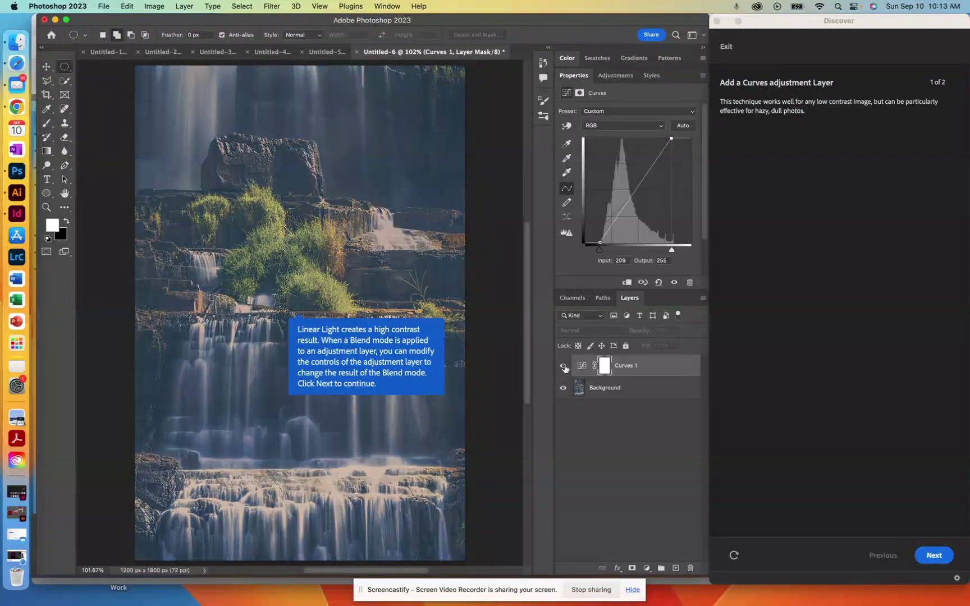
{"action": "left_click", "coordinate": [564, 366]}
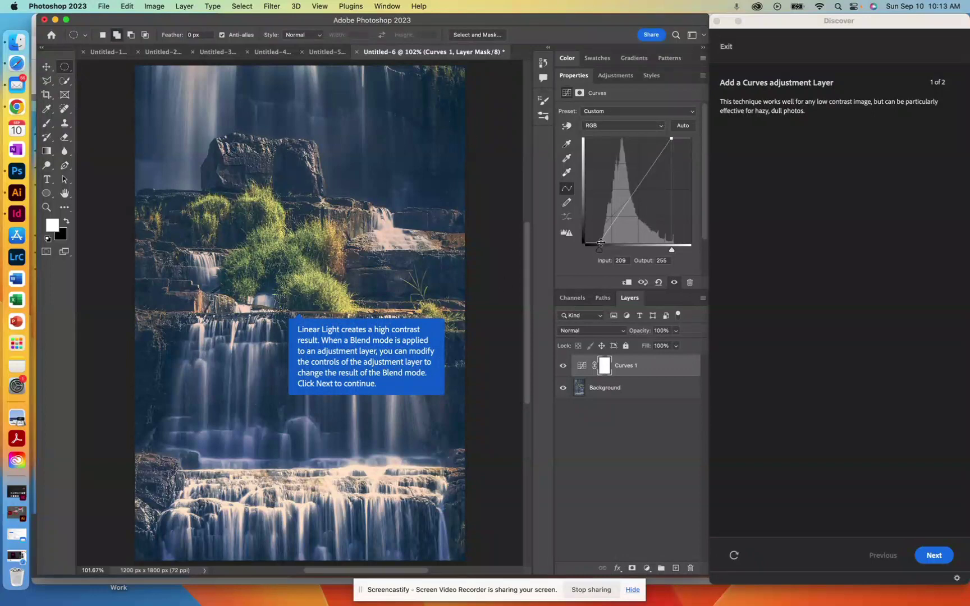
{"action": "left_click_drag", "start_coordinate": [600, 242], "coordinate": [569, 244]}
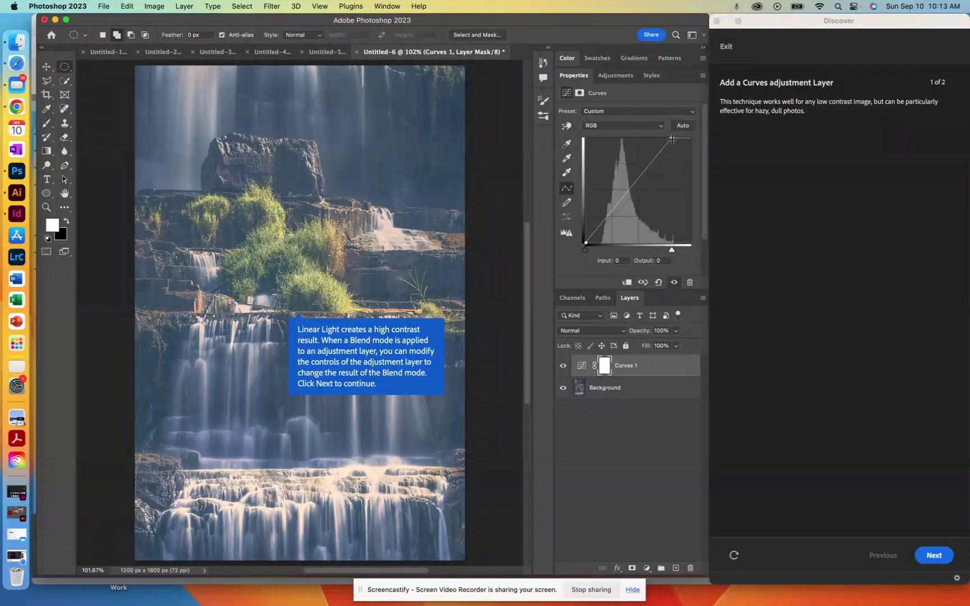
{"action": "left_click_drag", "start_coordinate": [672, 139], "coordinate": [712, 139]}
- Add three control points to the curve, then drag the middle one off
{"action": "left_click", "coordinate": [658, 175]}
{"action": "left_click", "coordinate": [607, 219]}
{"action": "left_click", "coordinate": [628, 197]}
{"action": "left_click_drag", "start_coordinate": [628, 197], "coordinate": [626, 269]}
- Delete the edited Curves 1 layer and add a fresh default Curves adjustment layer
{"action": "left_click_drag", "start_coordinate": [654, 368], "coordinate": [691, 568]}
{"action": "left_click", "coordinate": [647, 568]}
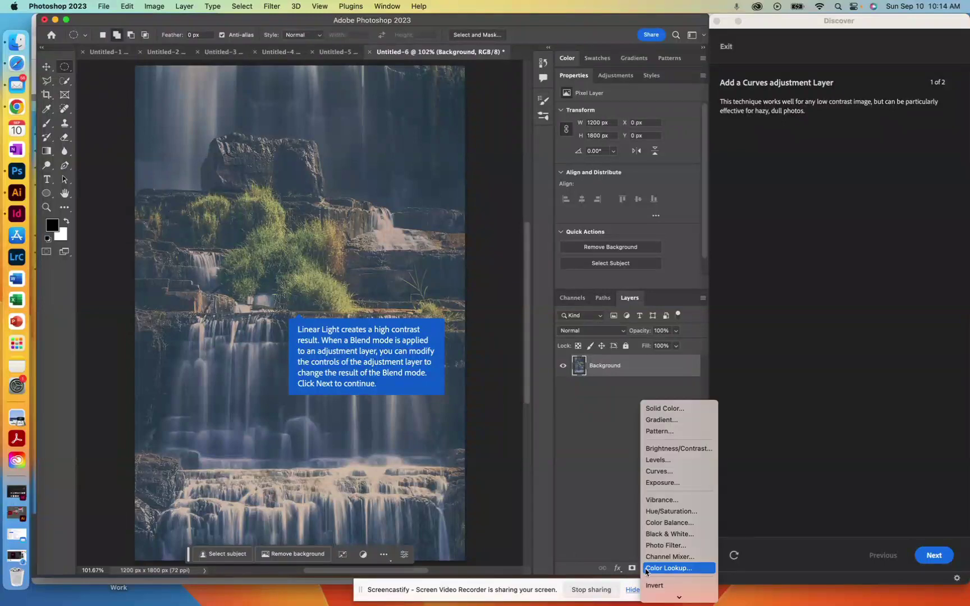
{"action": "left_click", "coordinate": [669, 472]}
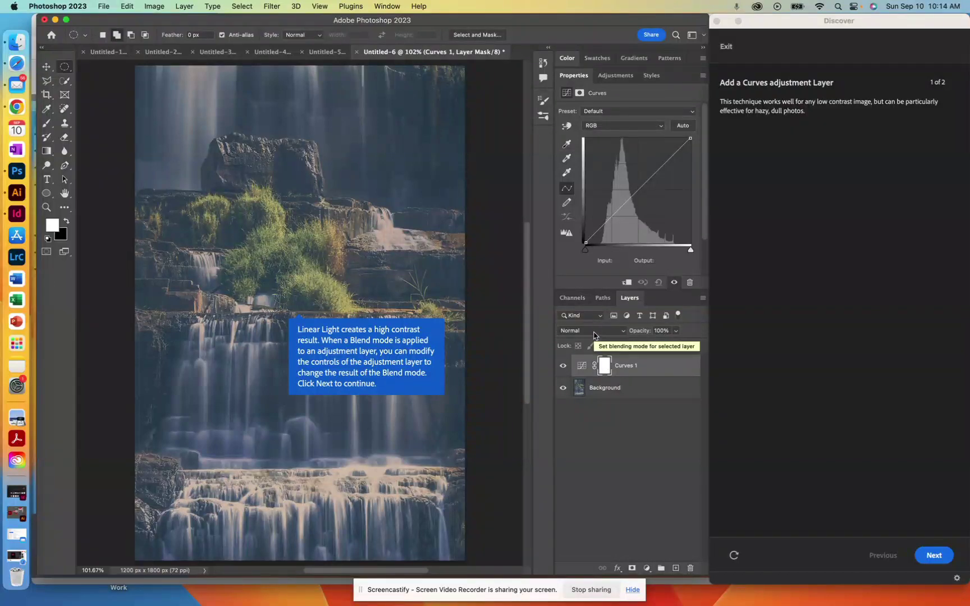
{"action": "left_click", "coordinate": [611, 335]}
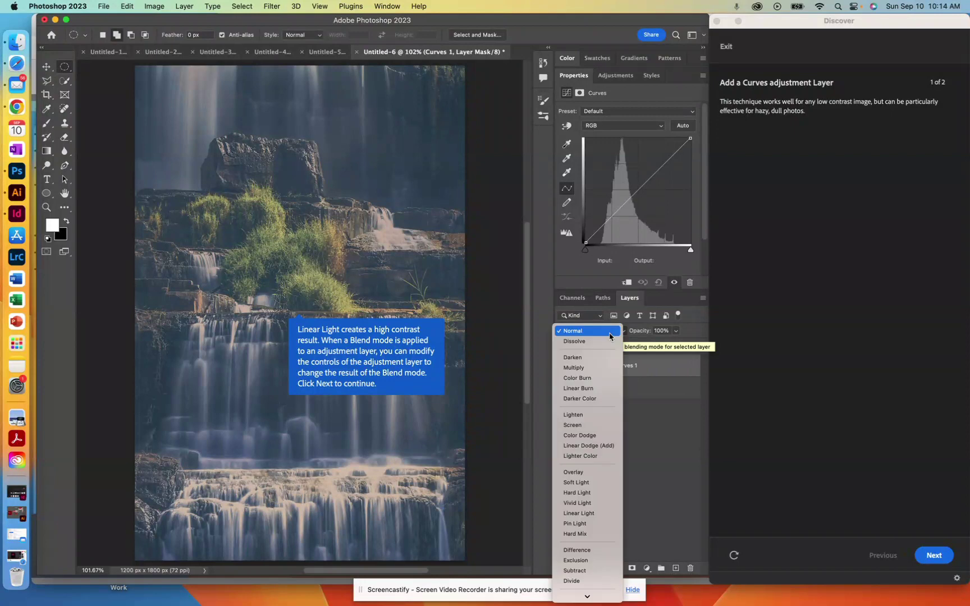
- Set Curves 1's blend mode to Linear Light, compare it with the original, and test the black and white points
{"action": "left_click", "coordinate": [604, 515]}
{"action": "left_click", "coordinate": [564, 367]}
{"action": "left_click", "coordinate": [563, 366]}
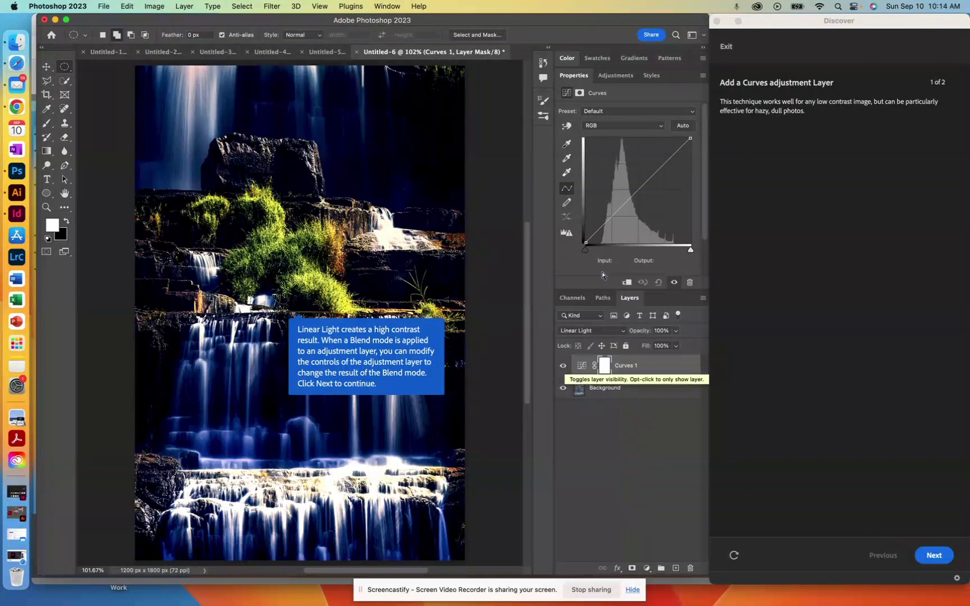
{"action": "mouse_move", "coordinate": [585, 242]}
{"action": "left_mouse_down"}
{"action": "mouse_move", "coordinate": [604, 243]}
{"action": "mouse_move", "coordinate": [586, 242]}
{"action": "left_mouse_up"}
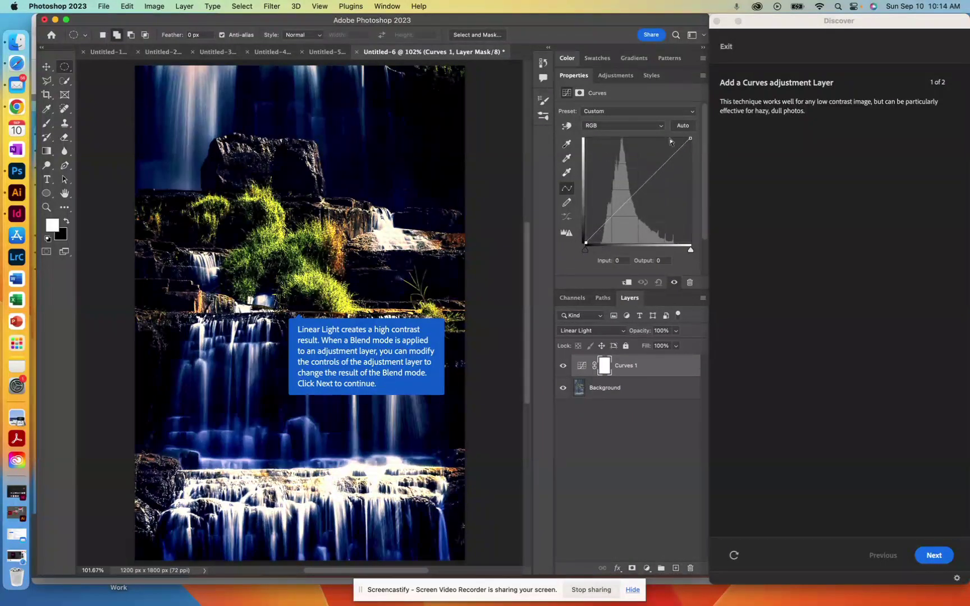
{"action": "mouse_move", "coordinate": [690, 138]}
{"action": "left_mouse_down"}
{"action": "mouse_move", "coordinate": [664, 138]}
{"action": "mouse_move", "coordinate": [701, 132]}
{"action": "mouse_move", "coordinate": [699, 144]}
{"action": "left_mouse_up"}
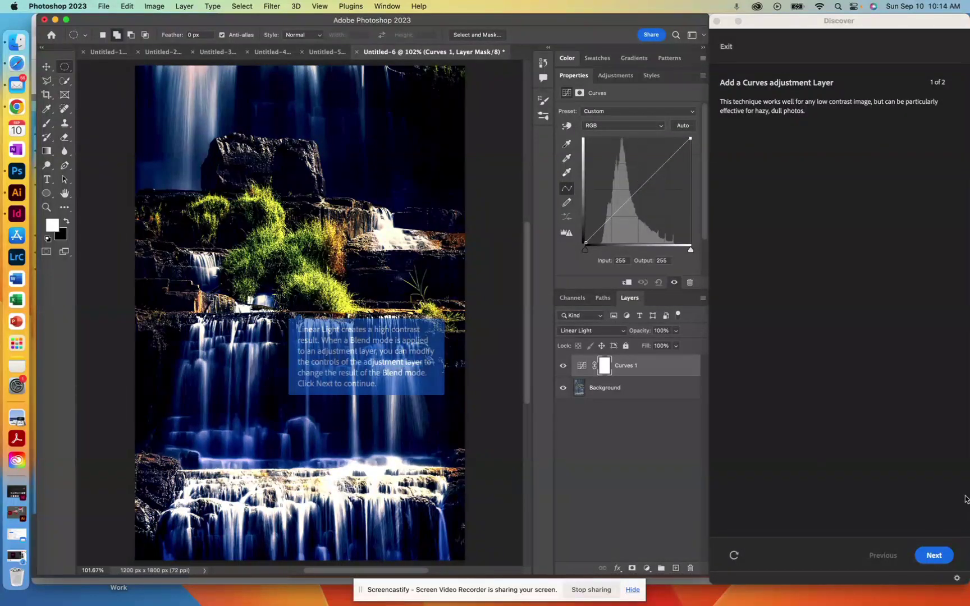
- Lower Curves 1's Fill to 35% and advance the tutorial to step 2, the blue cast
{"action": "left_click", "coordinate": [935, 556]}
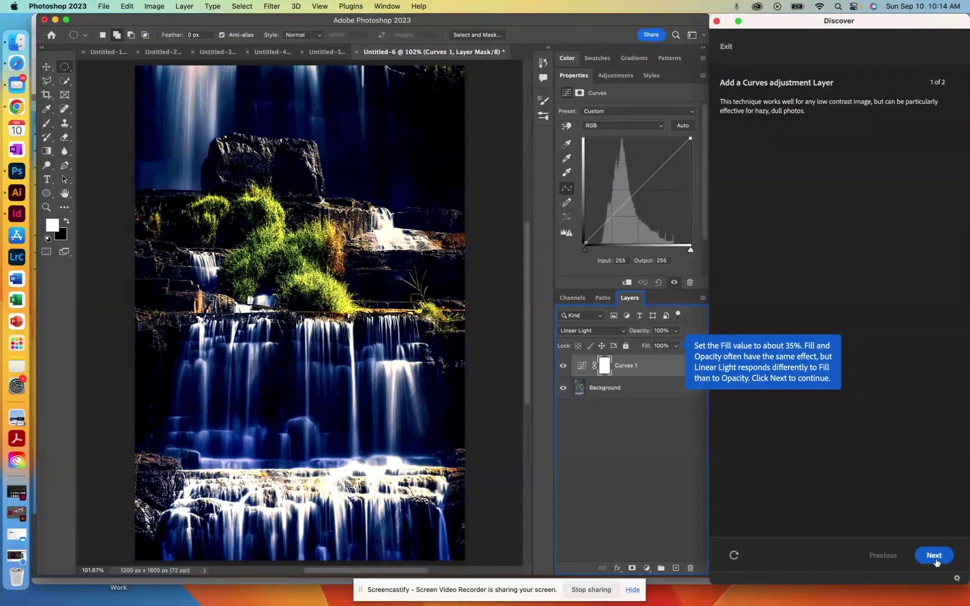
{"action": "left_click", "coordinate": [676, 346]}
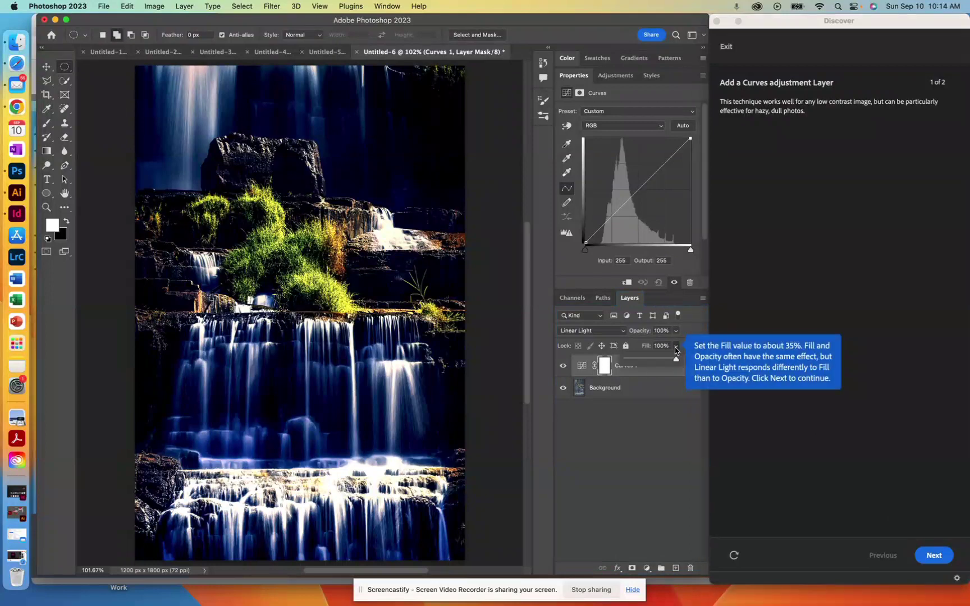
{"action": "left_click_drag", "start_coordinate": [676, 358], "coordinate": [643, 362]}
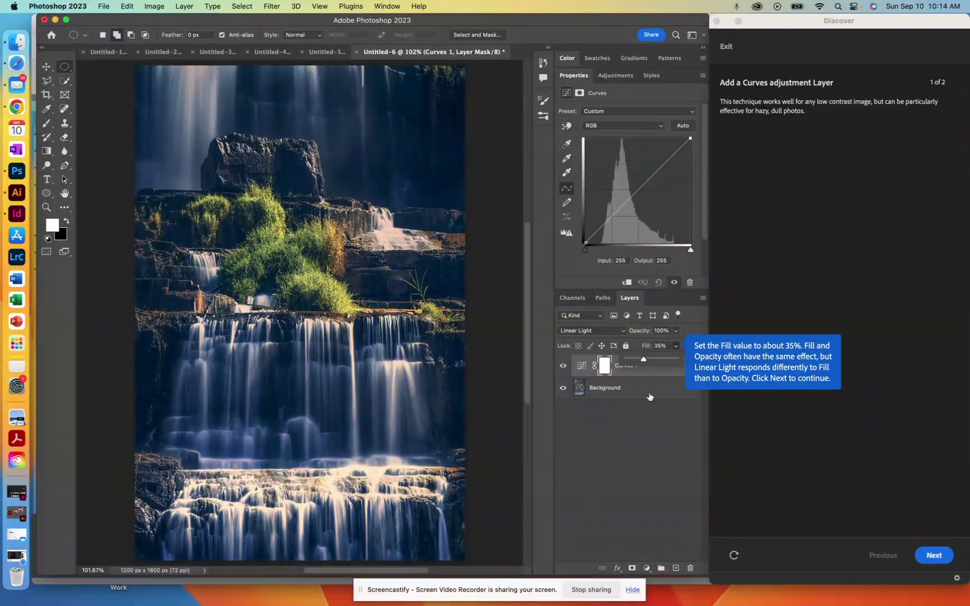
{"action": "left_click", "coordinate": [941, 560]}
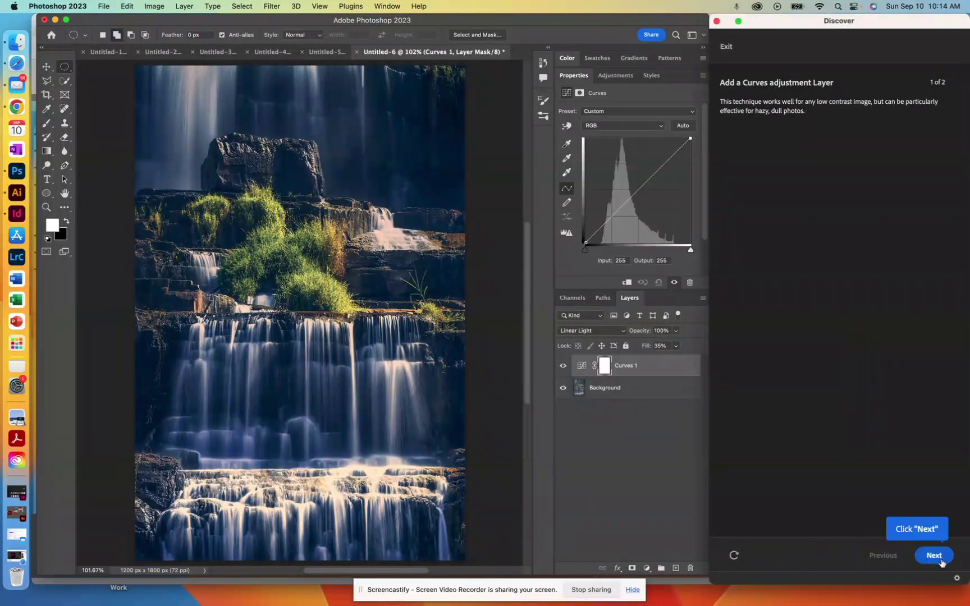
{"action": "left_click", "coordinate": [934, 555]}
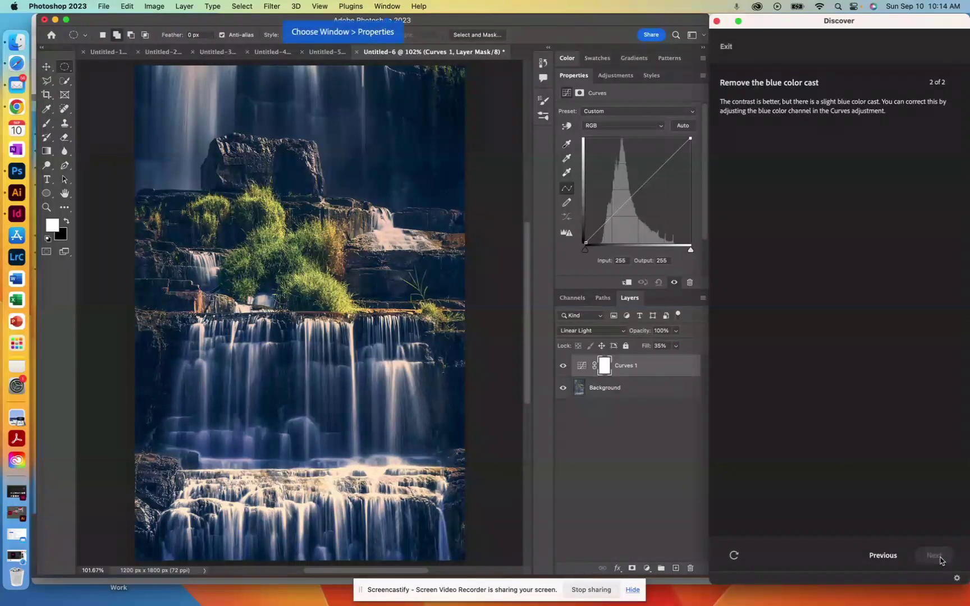
- Show the Properties panel via Window > Properties and open the Curves RGB channel dropdown
{"action": "left_click", "coordinate": [352, 7]}
{"action": "mouse_move", "coordinate": [377, 8]}
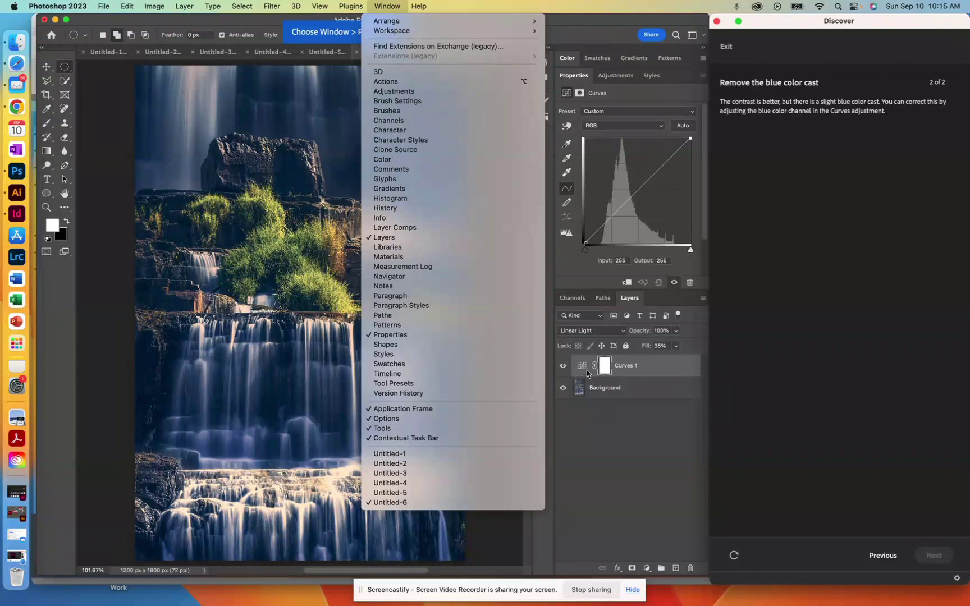
{"action": "left_click", "coordinate": [408, 337]}
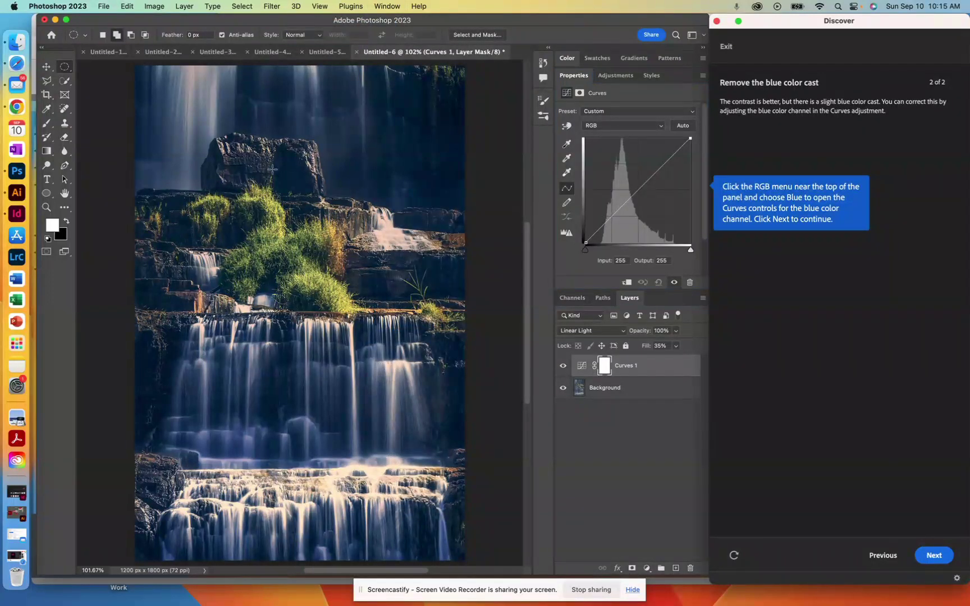
{"action": "left_click", "coordinate": [654, 129]}
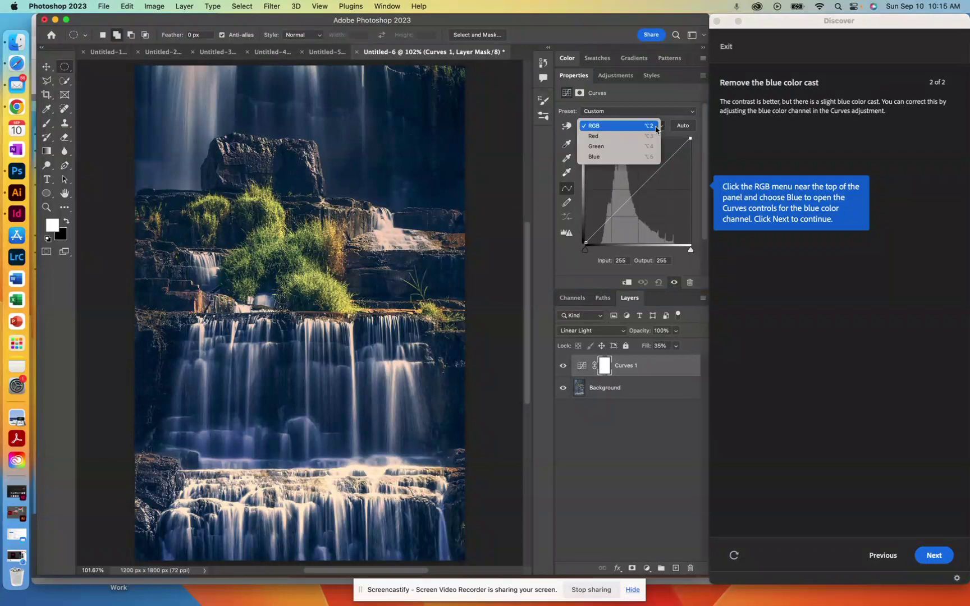
- Switch the curve to the Blue channel, advance the tutorial, and try moving the blue shadow and highlight points
{"action": "left_click", "coordinate": [605, 161]}
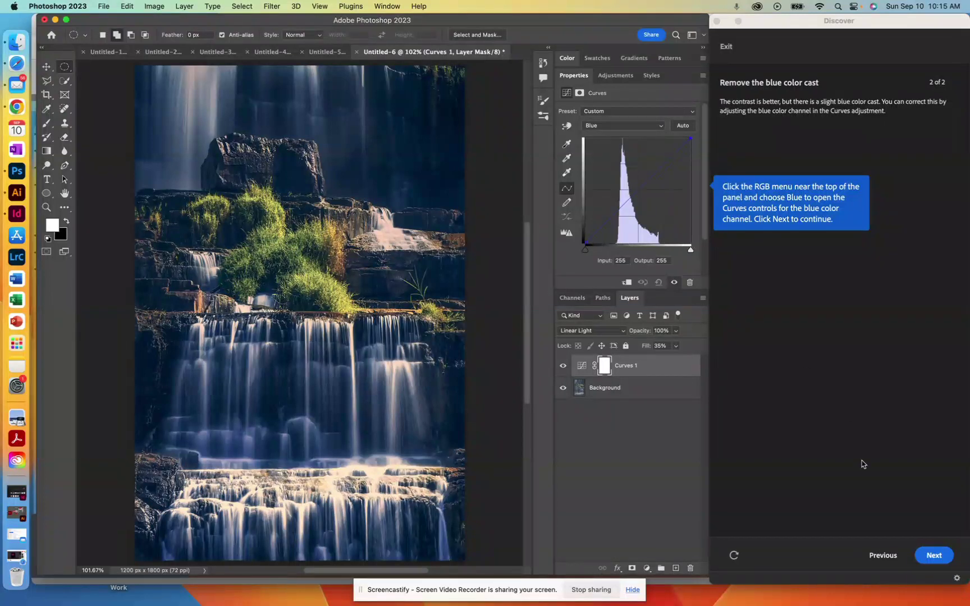
{"action": "left_click", "coordinate": [925, 554]}
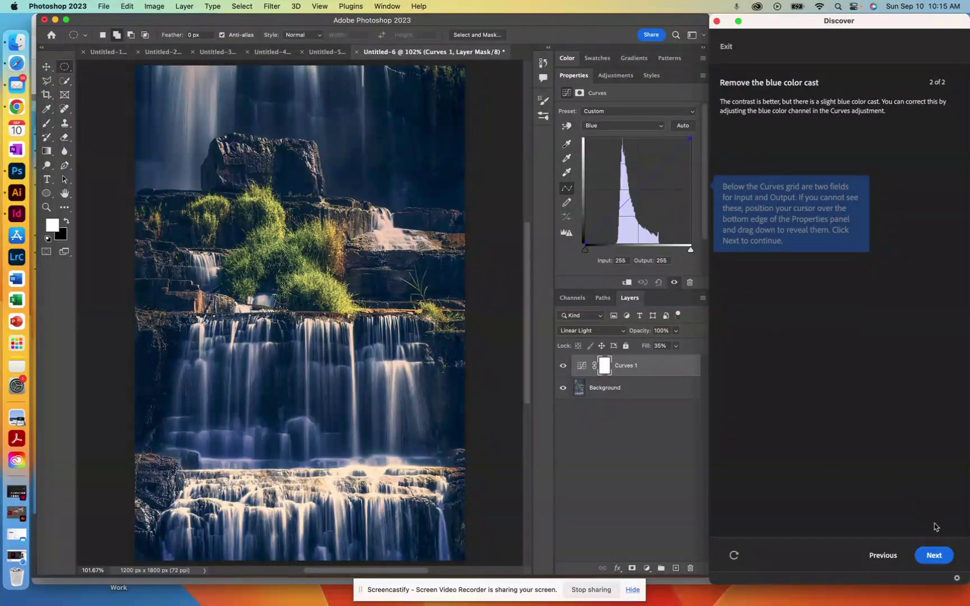
{"action": "left_click", "coordinate": [934, 557]}
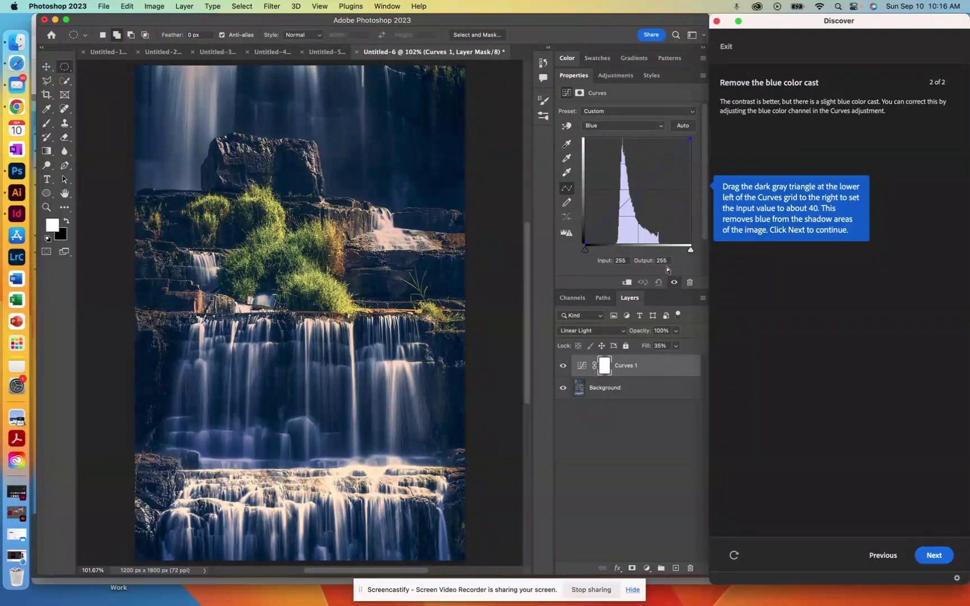
{"action": "mouse_move", "coordinate": [585, 249]}
{"action": "left_mouse_down"}
{"action": "mouse_move", "coordinate": [610, 247]}
{"action": "mouse_move", "coordinate": [579, 246]}
{"action": "left_mouse_up"}
{"action": "left_click_drag", "start_coordinate": [691, 138], "coordinate": [710, 138]}
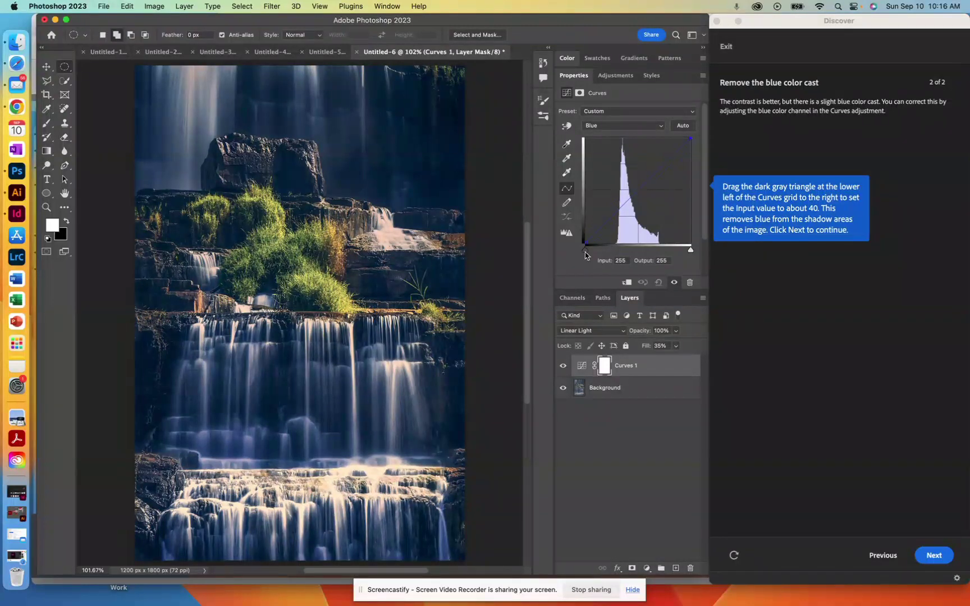
{"action": "left_click_drag", "start_coordinate": [586, 255], "coordinate": [602, 254]}
- Set the Blue channel's black point to input 40 and finish the tutorial
{"action": "left_click", "coordinate": [619, 260]}
{"action": "type", "text": "40"}
{"action": "left_click", "coordinate": [626, 262]}
{"action": "key", "text": "BackSpace"}
{"action": "mouse_move", "coordinate": [591, 243]}
{"action": "left_mouse_down"}
{"action": "mouse_move", "coordinate": [605, 249]}
{"action": "mouse_move", "coordinate": [578, 242]}
{"action": "mouse_move", "coordinate": [679, 248]}
{"action": "mouse_move", "coordinate": [600, 247]}
{"action": "left_mouse_up"}
{"action": "left_click_drag", "start_coordinate": [602, 251], "coordinate": [603, 250]}
{"action": "left_click", "coordinate": [935, 557]}
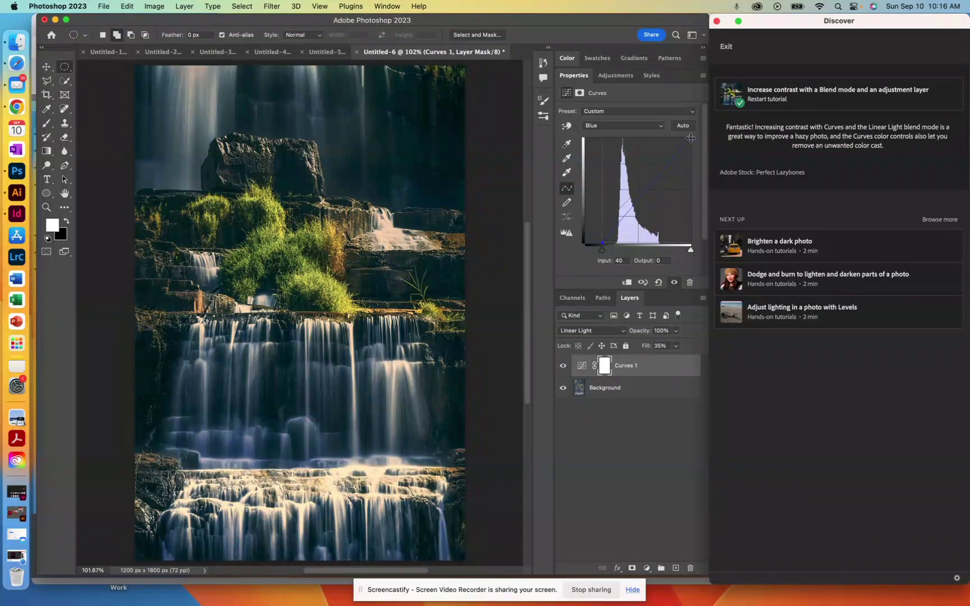
{"action": "mouse_move", "coordinate": [691, 138]}
{"action": "left_mouse_down"}
{"action": "mouse_move", "coordinate": [651, 140]}
{"action": "mouse_move", "coordinate": [699, 140]}
{"action": "left_mouse_up"}
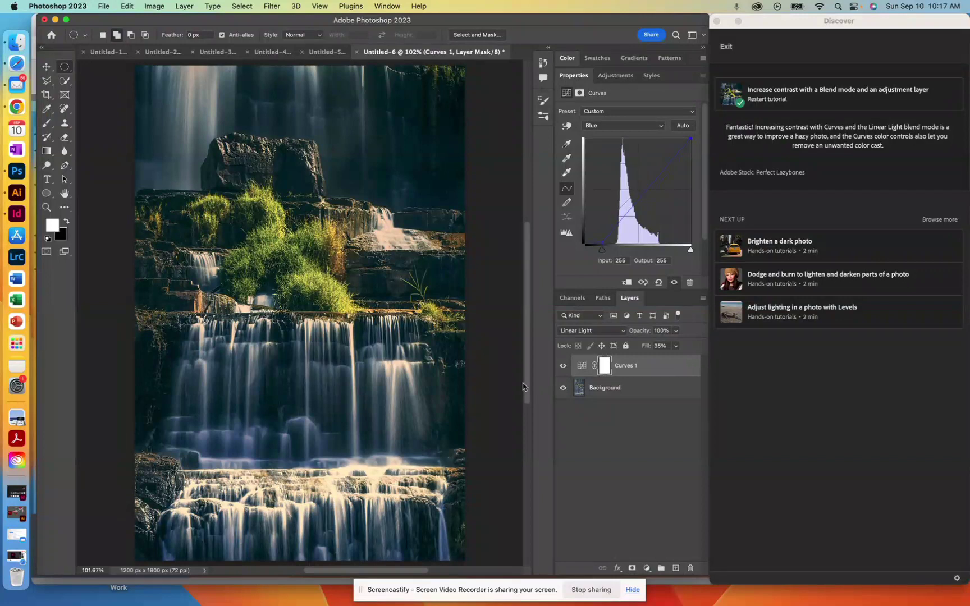
{"action": "left_click", "coordinate": [563, 366]}
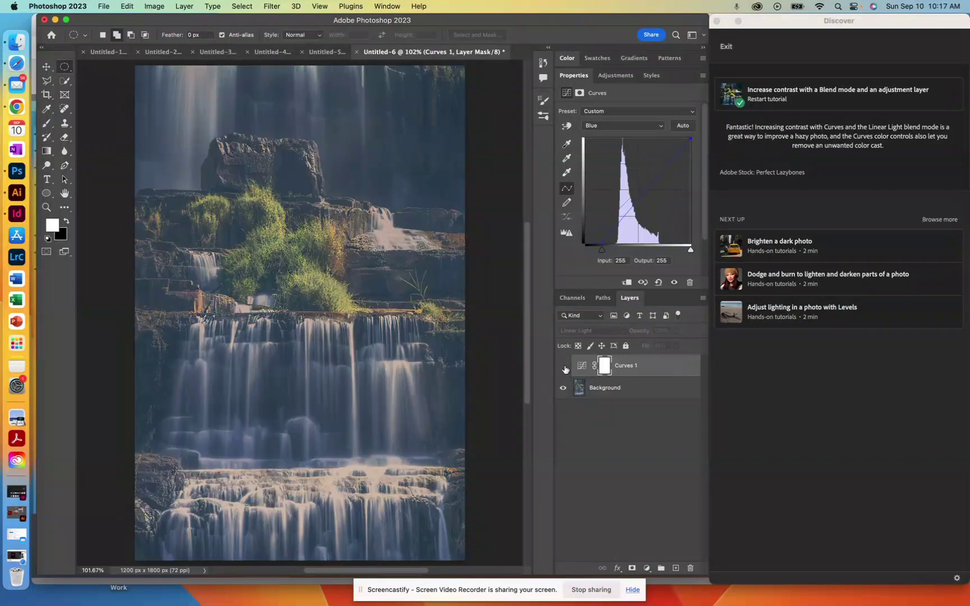
{"action": "left_click", "coordinate": [563, 367]}
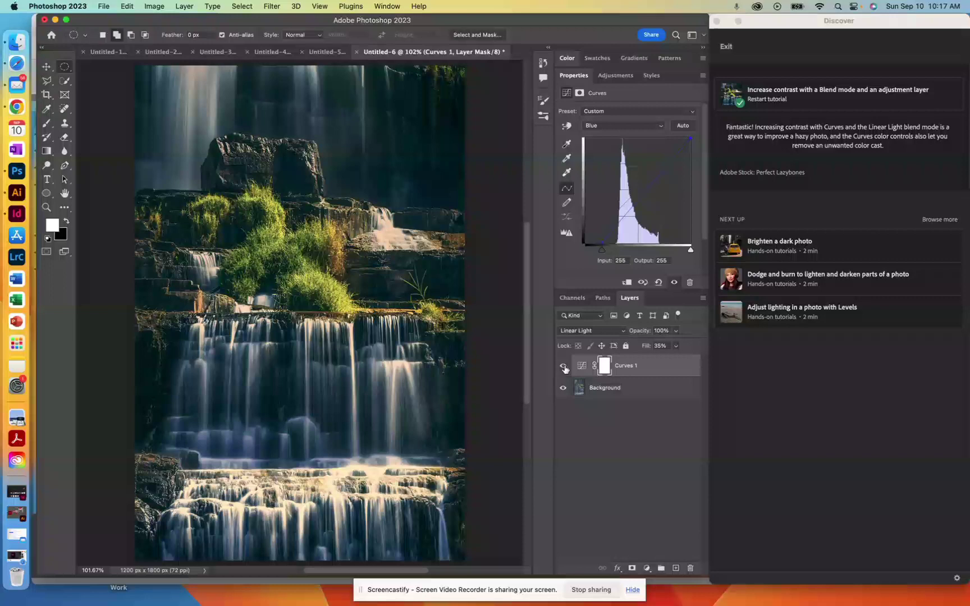
{"action": "left_click", "coordinate": [592, 332]}
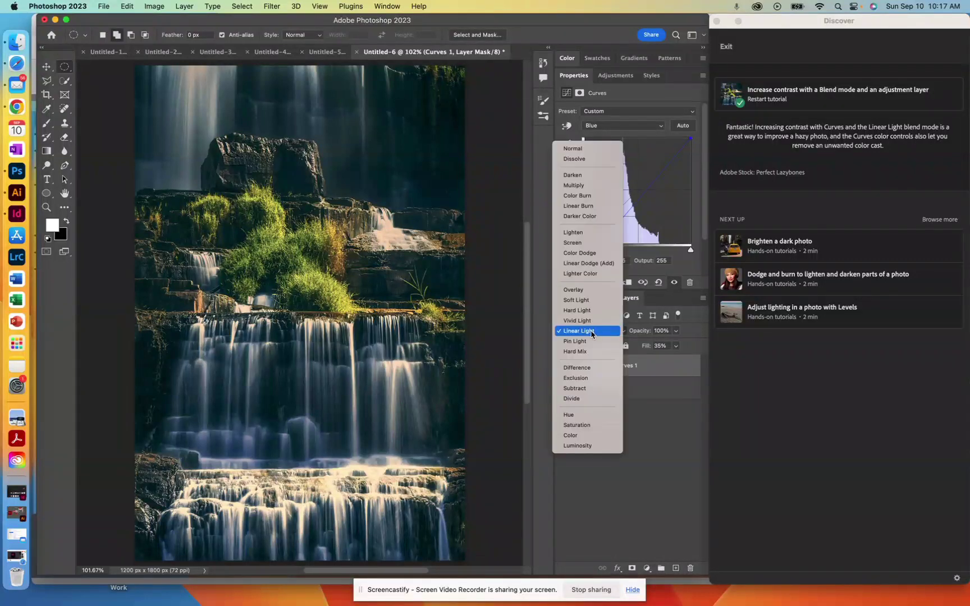
{"action": "left_click", "coordinate": [582, 150]}
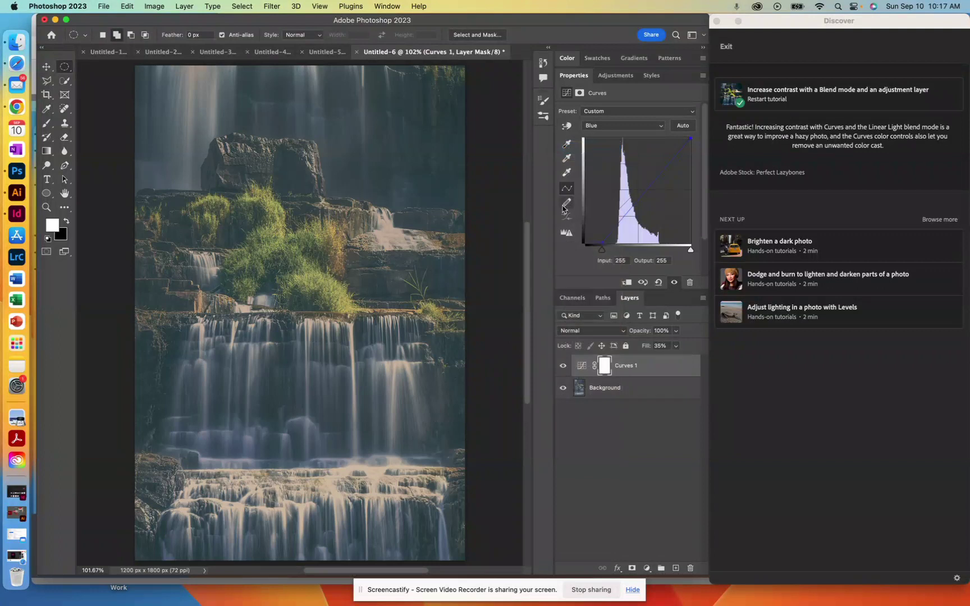
{"action": "left_click", "coordinate": [564, 366]}
{"action": "left_click", "coordinate": [564, 367]}
{"action": "left_click", "coordinate": [564, 366]}
{"action": "left_click", "coordinate": [563, 366]}
{"action": "left_click", "coordinate": [582, 366]}
{"action": "left_click", "coordinate": [587, 331]}
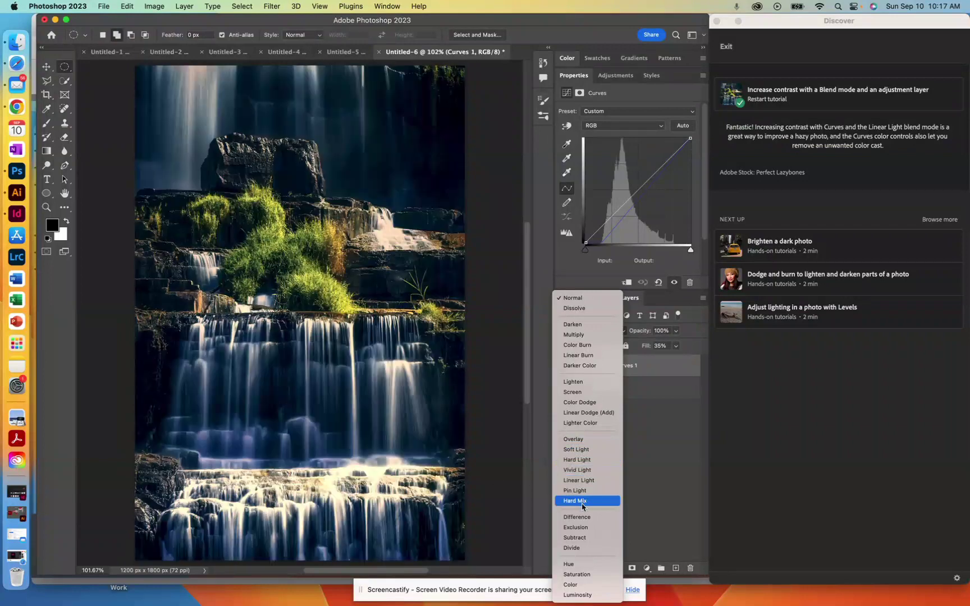
{"action": "left_click", "coordinate": [585, 482]}
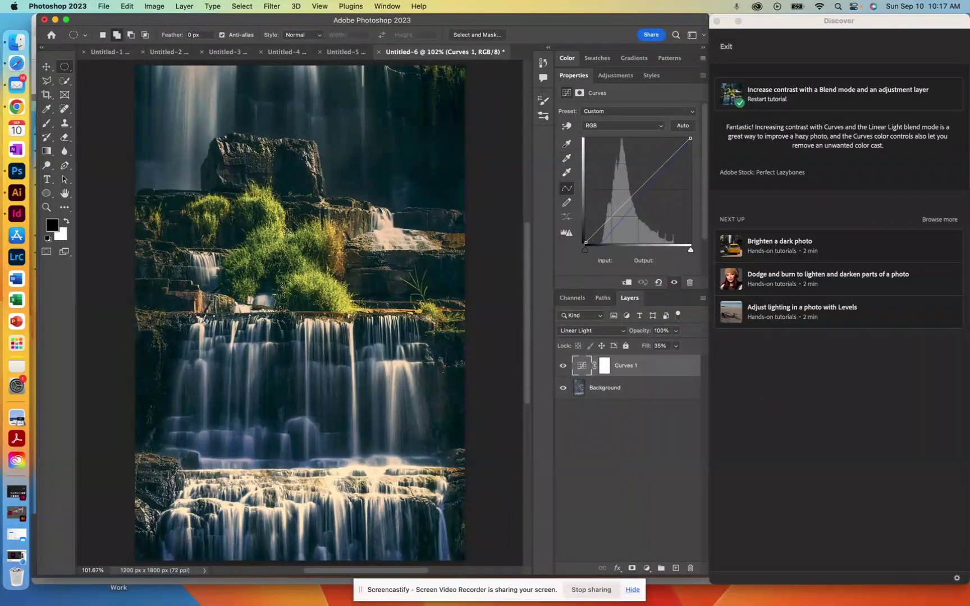
{"action": "left_click", "coordinate": [616, 332]}
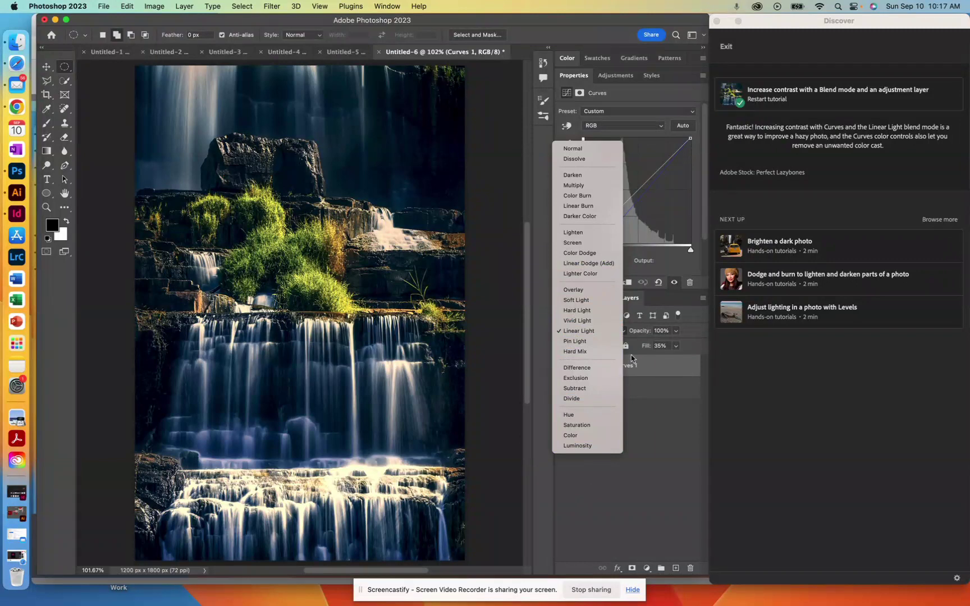
{"action": "left_click", "coordinate": [583, 331]}
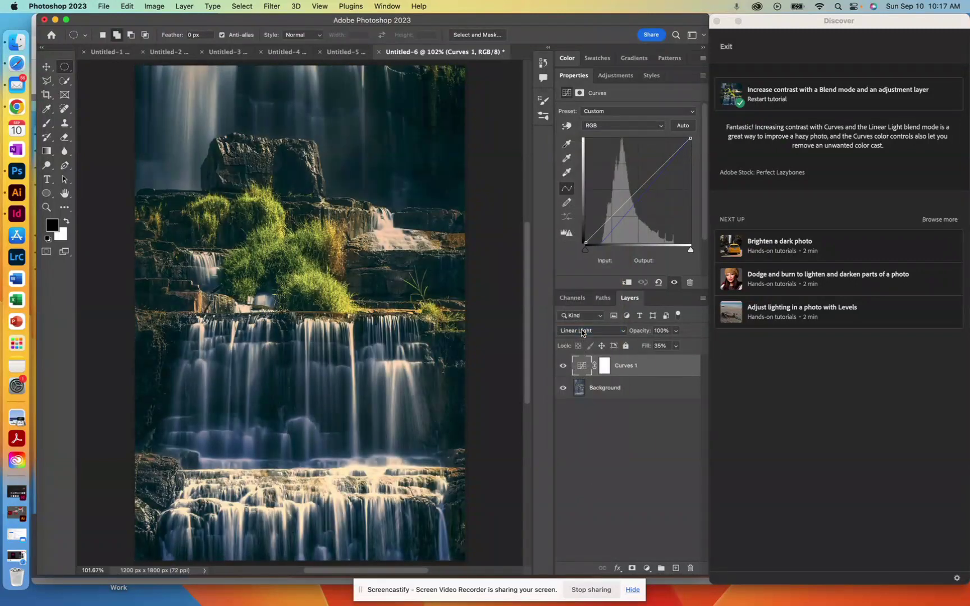